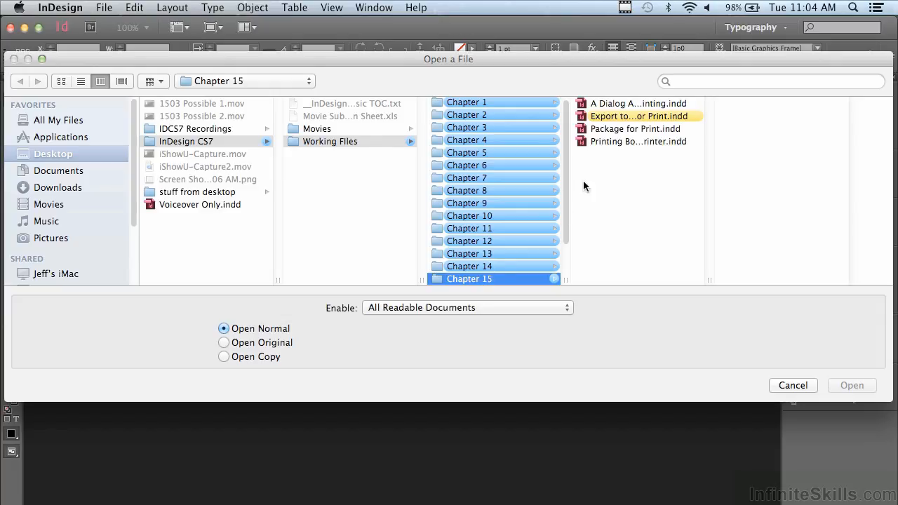
# Open Export to Acrobat for Print.indd from the Chapter 15 folder and start exporting it to the Desktop as Adobe PDF (Print)
pyautogui.click(622, 117)
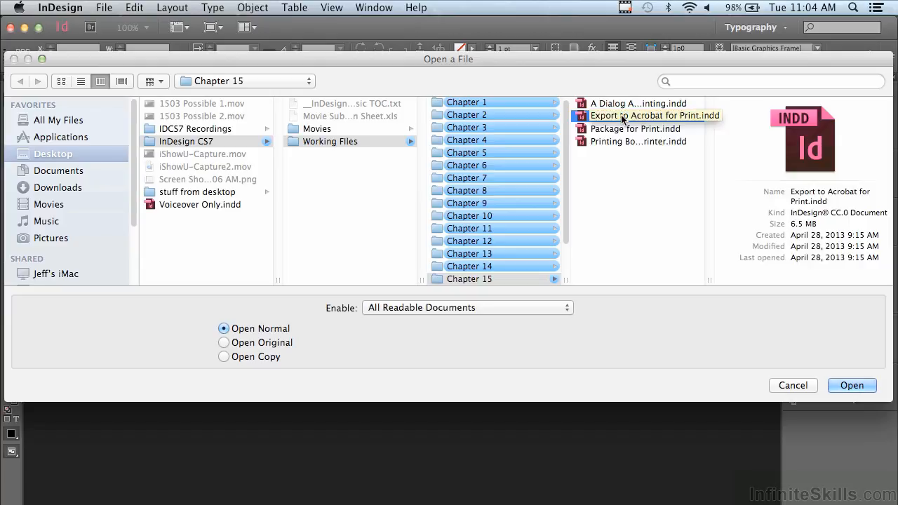
pyautogui.click(836, 386)
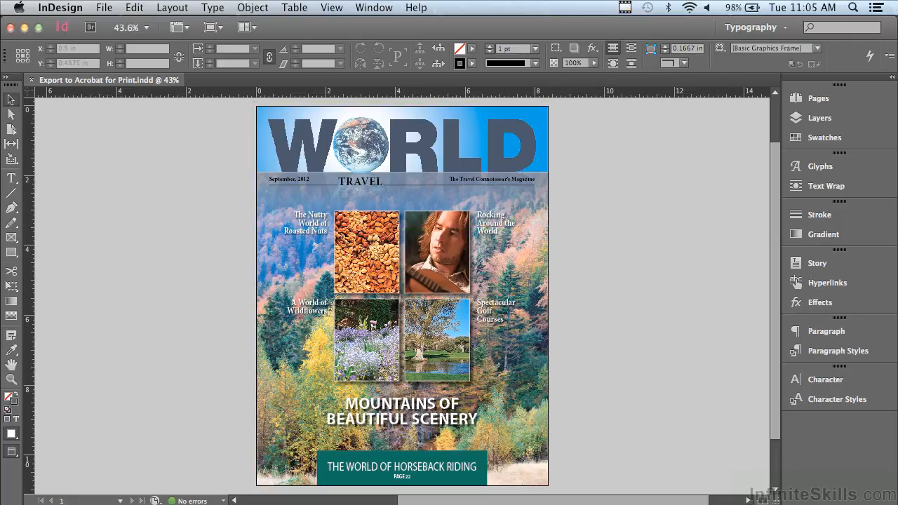
pyautogui.click(104, 7)
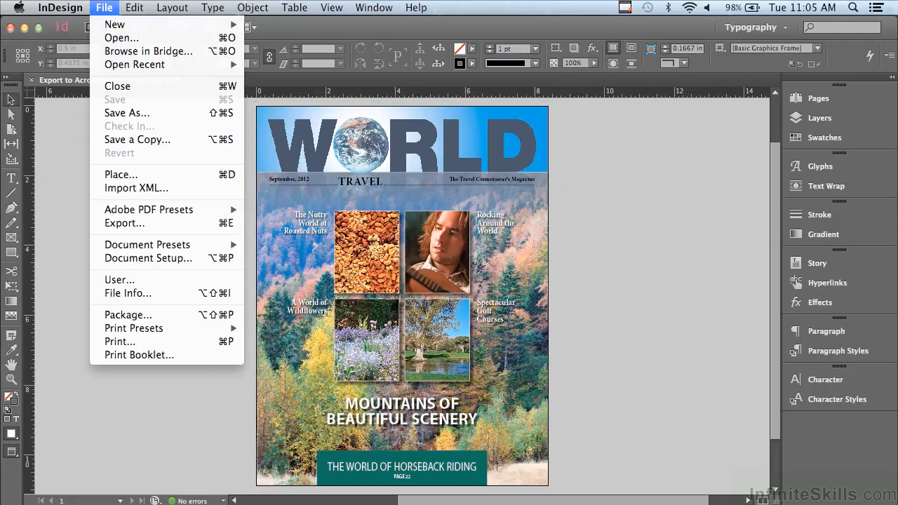
pyautogui.click(125, 222)
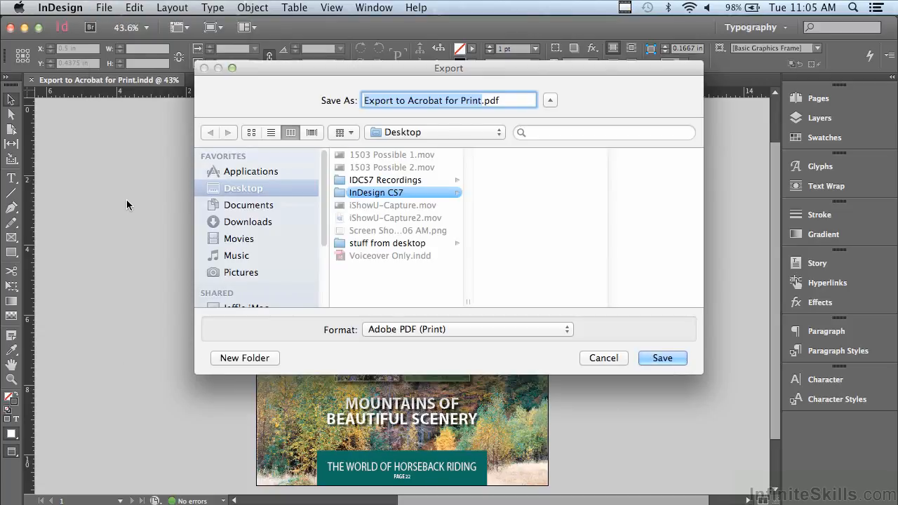
pyautogui.click(403, 331)
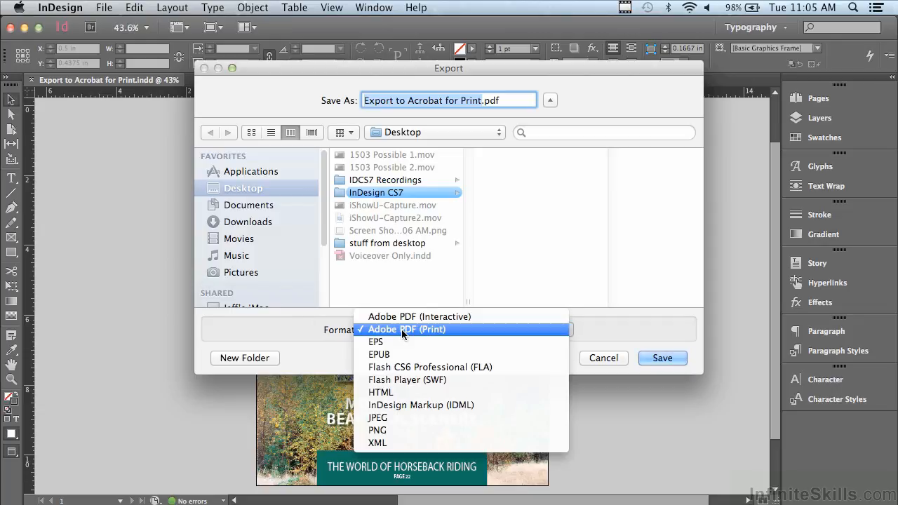
pyautogui.click(403, 331)
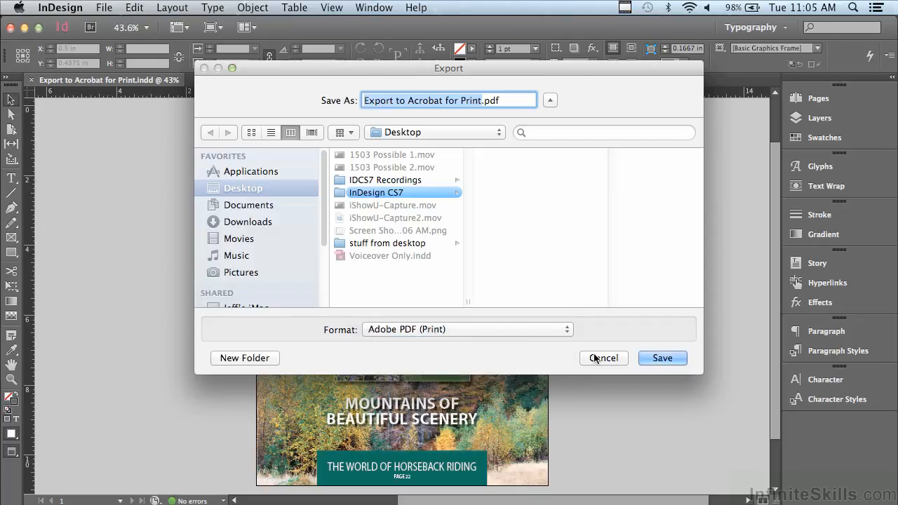
pyautogui.click(660, 361)
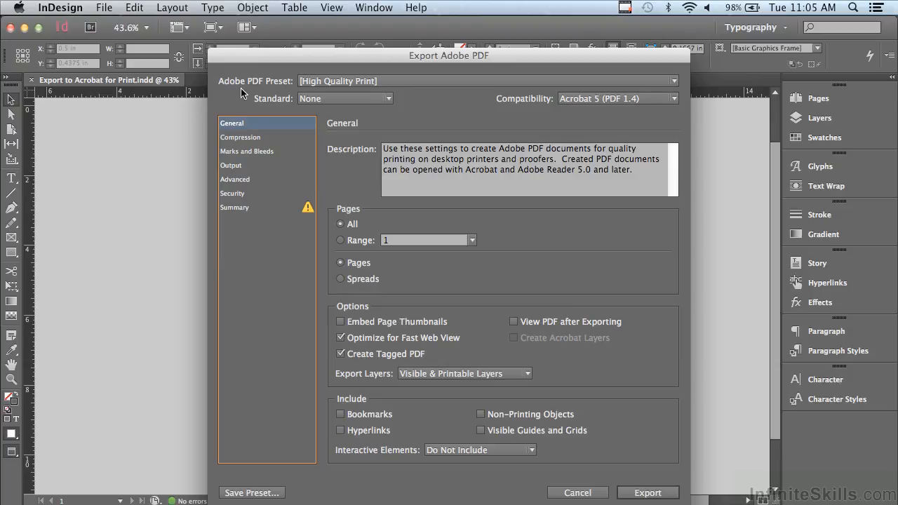
# Choose the [Press Quality] Adobe PDF preset and review its image compression settings
pyautogui.click(412, 80)
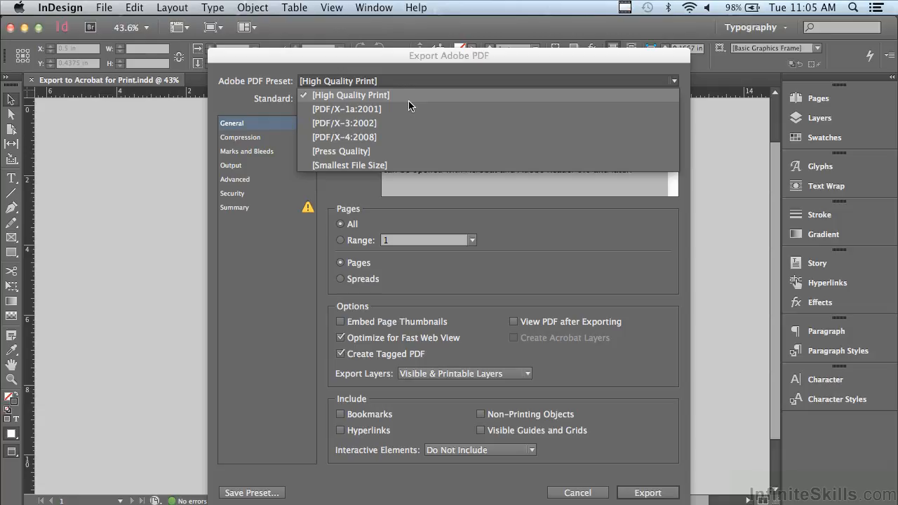
pyautogui.click(390, 152)
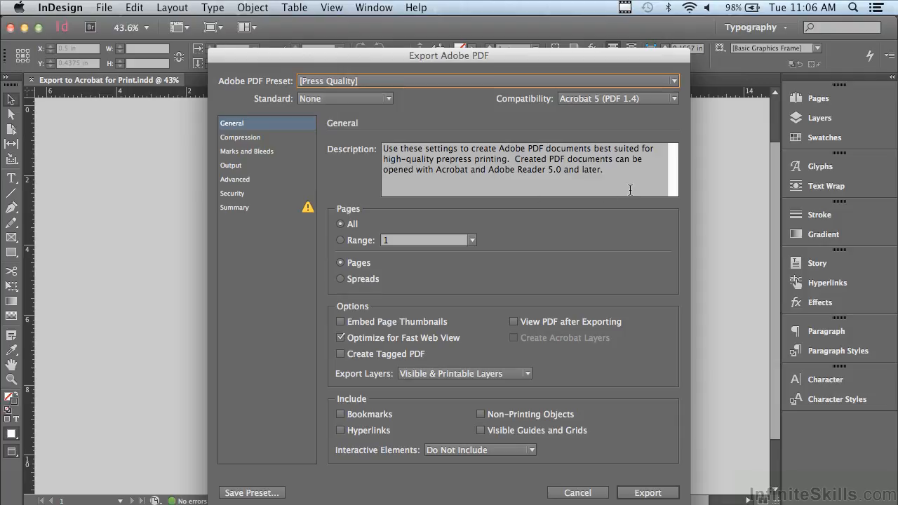
pyautogui.click(363, 81)
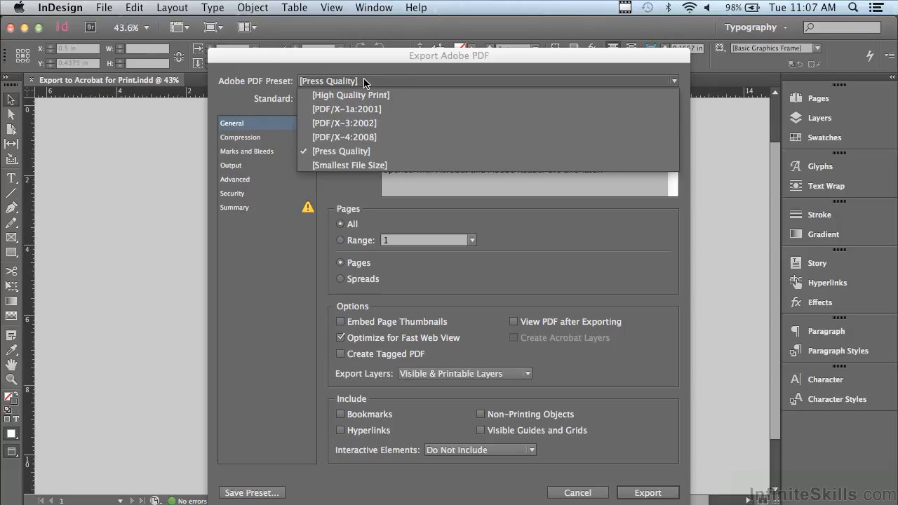
pyautogui.click(350, 151)
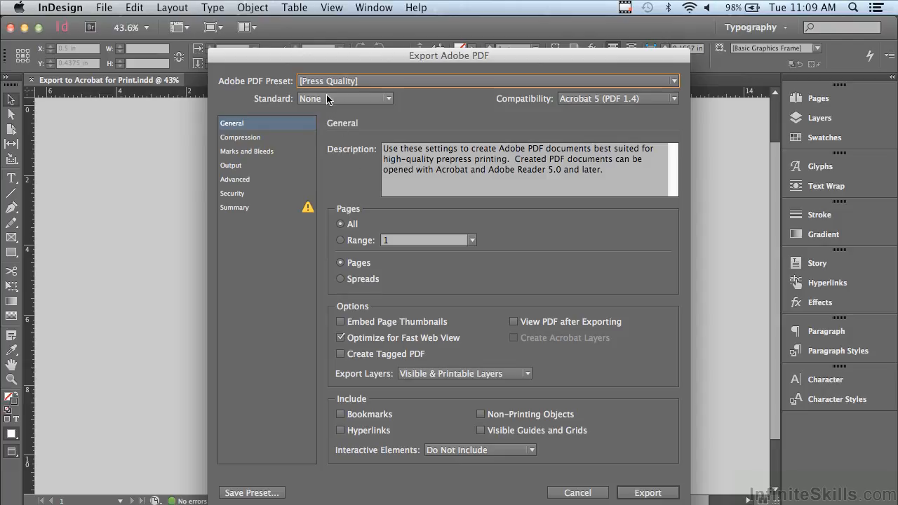
pyautogui.click(251, 139)
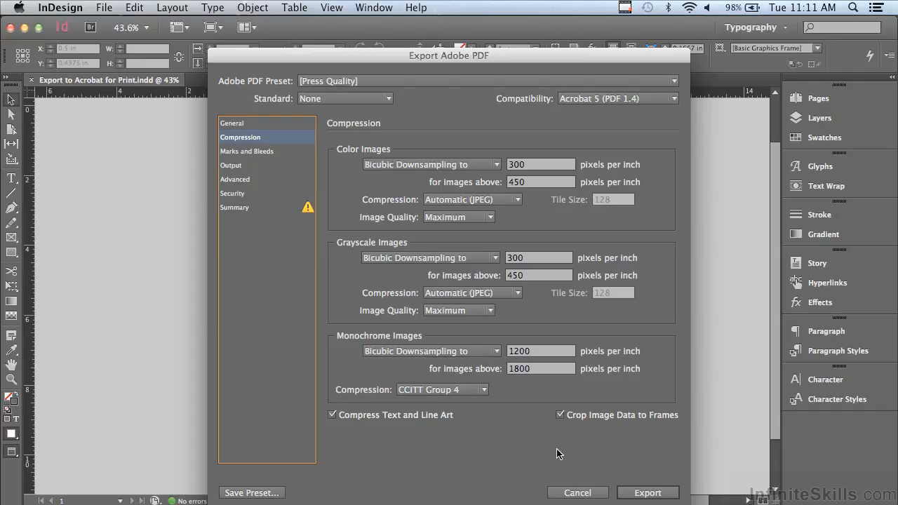
# Enable only crop marks among the printer's marks and use the document bleed settings for the PDF
pyautogui.click(256, 153)
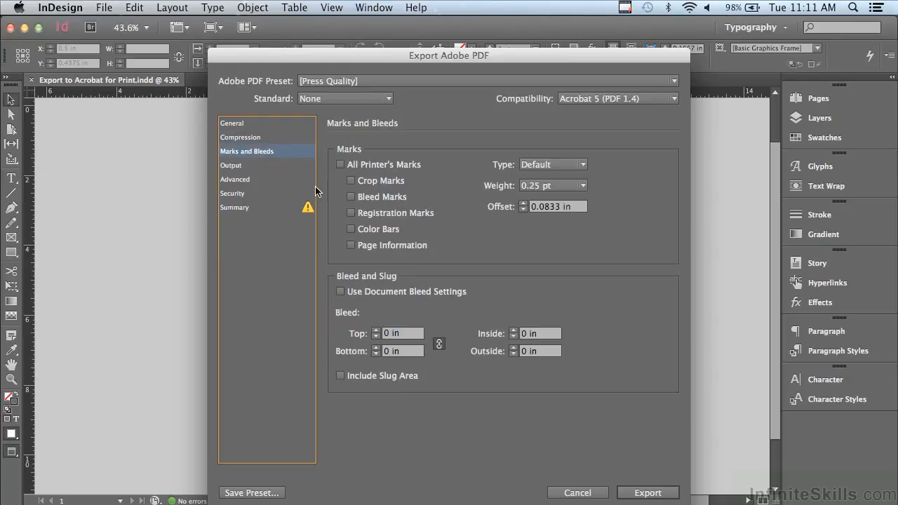
pyautogui.click(351, 180)
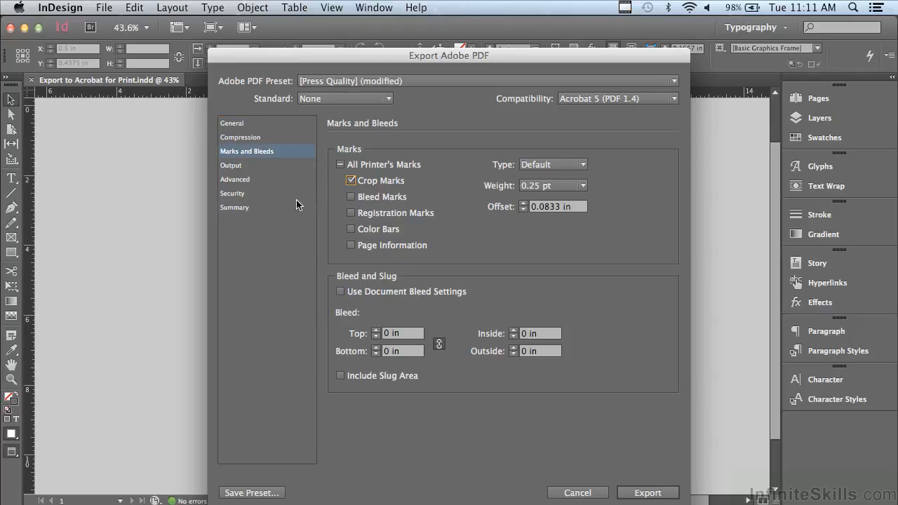
pyautogui.click(340, 164)
pyautogui.click(340, 164)
pyautogui.click(351, 181)
pyautogui.click(339, 292)
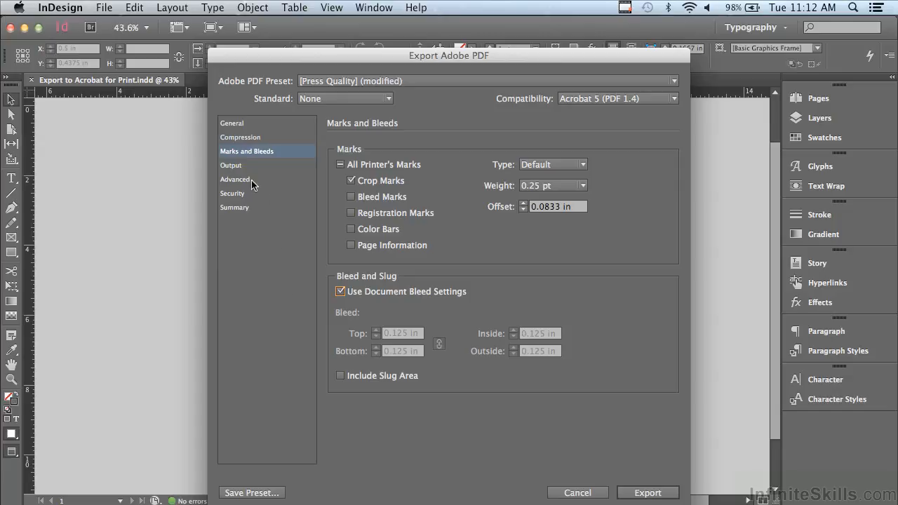
# Review the PDF export's output color settings, including the destination, and its advanced settings
pyautogui.click(238, 165)
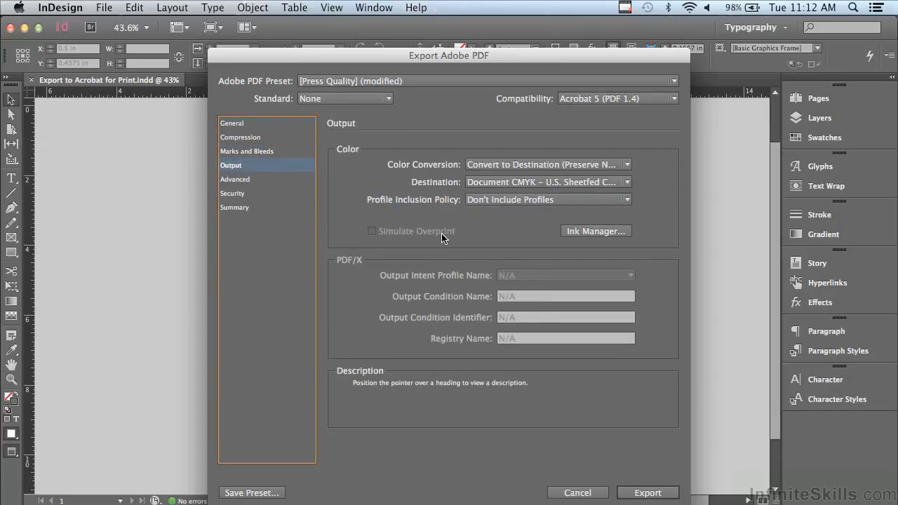
pyautogui.moveTo(431, 187)
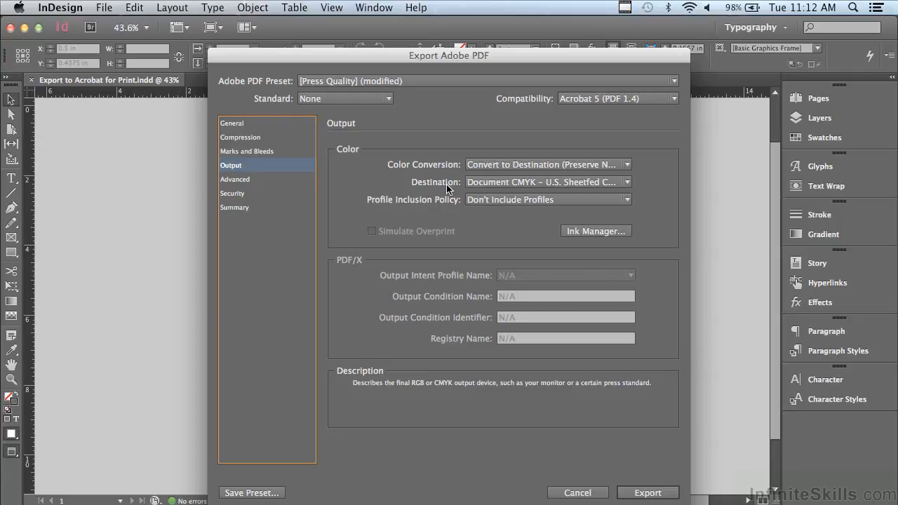
pyautogui.click(250, 181)
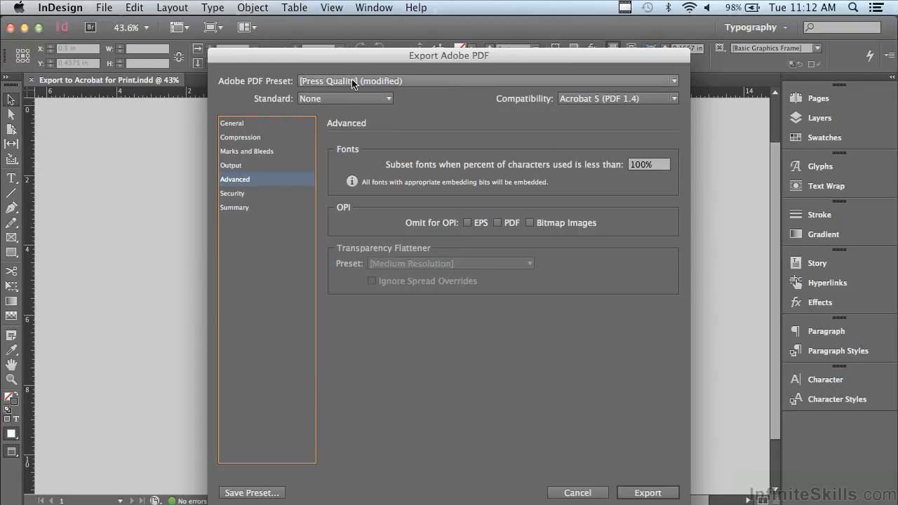
# Set the transparency flattener preset to [High Resolution] under Acrobat 4 (PDF 1.3) compatibility, and return compatibility to Acrobat 5 (PDF 1.4)
pyautogui.click(612, 100)
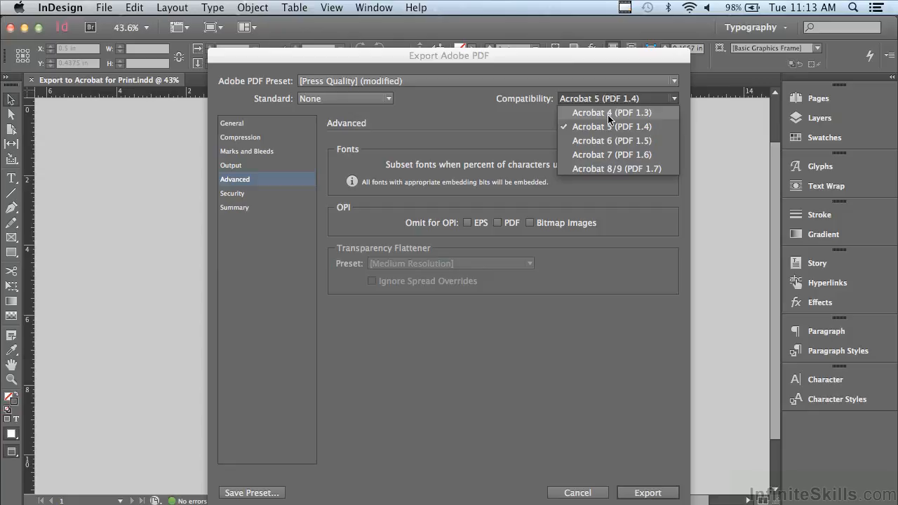
pyautogui.click(608, 114)
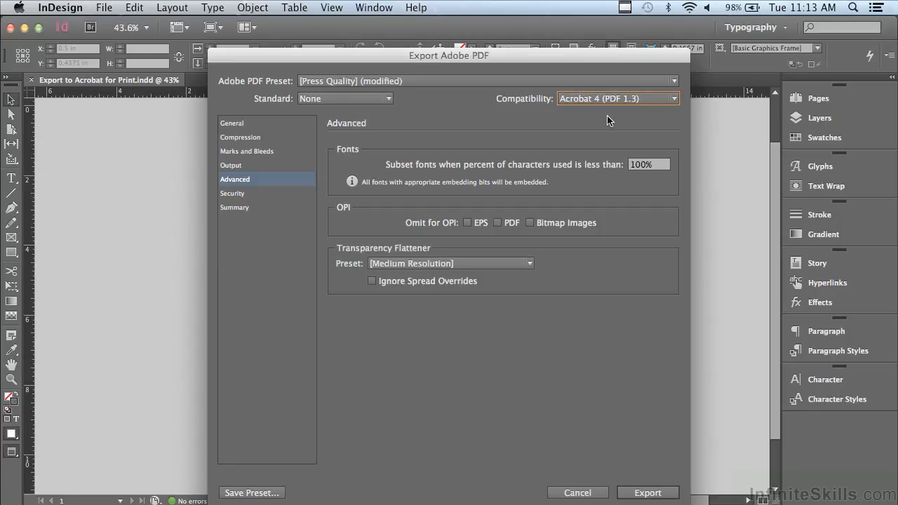
pyautogui.click(403, 269)
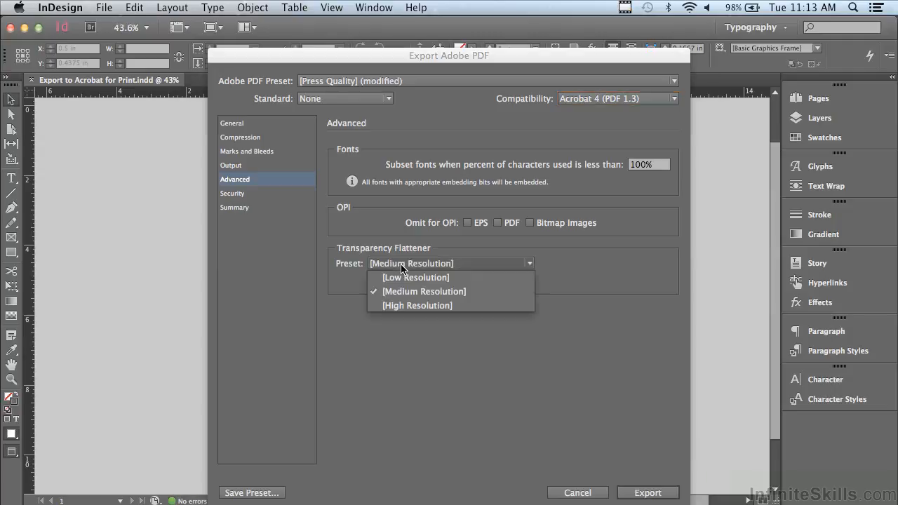
pyautogui.click(401, 306)
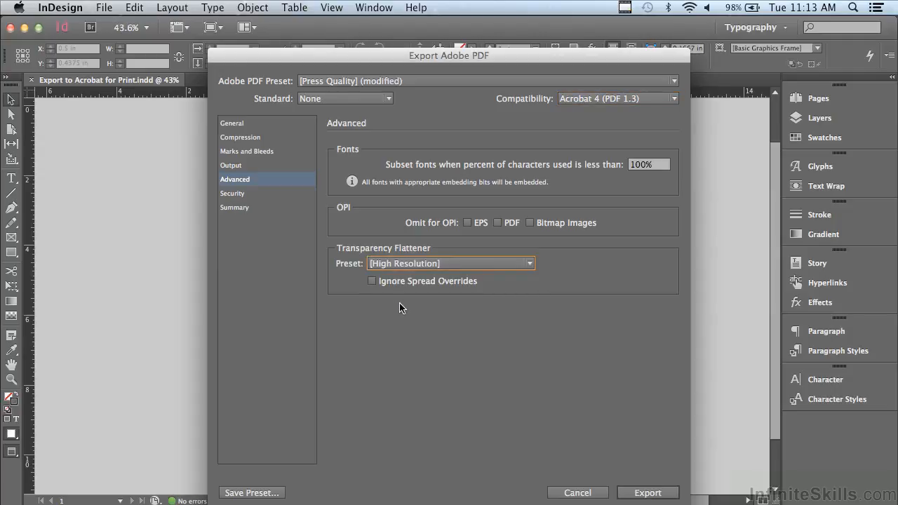
pyautogui.click(609, 99)
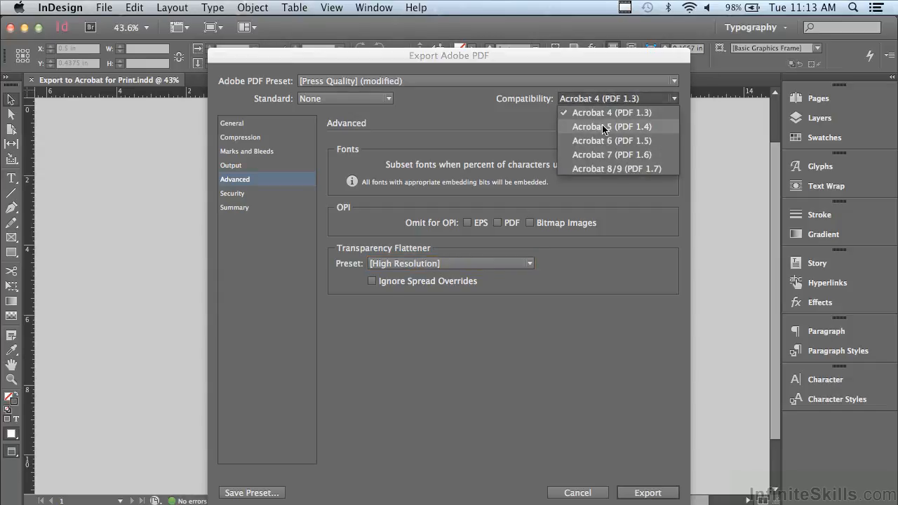
pyautogui.click(602, 127)
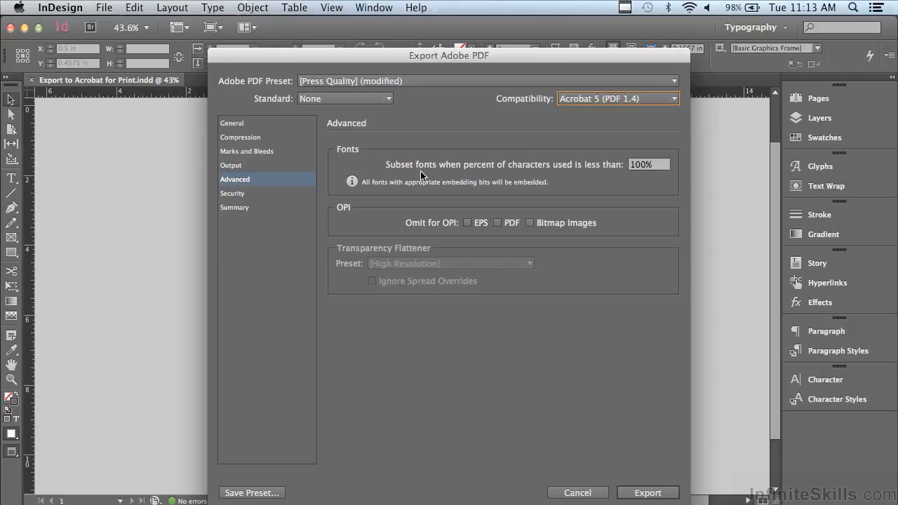
# Review the PDF export's security settings and the settings summary, including the details of its General section
pyautogui.click(262, 195)
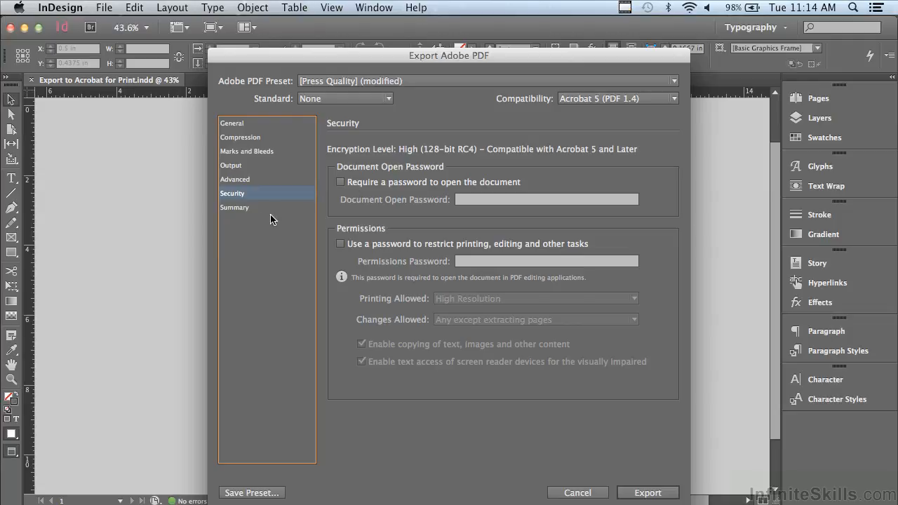
pyautogui.click(238, 207)
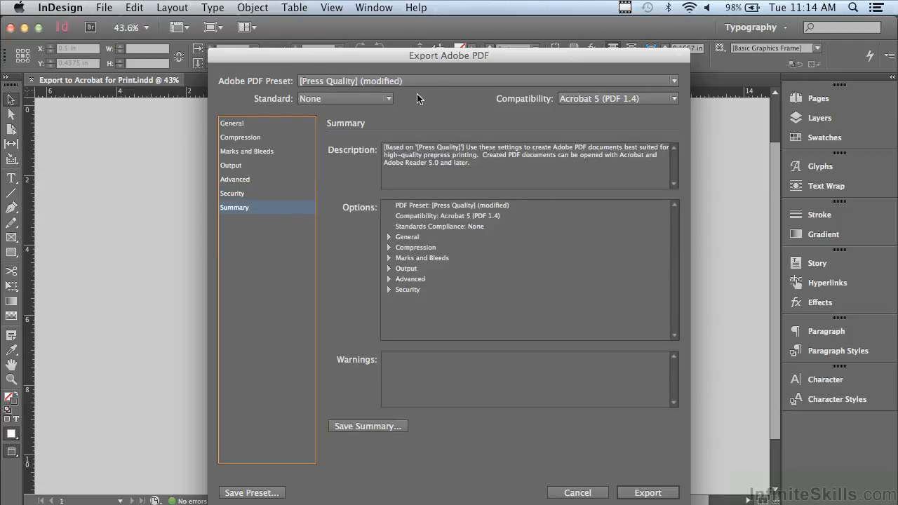
pyautogui.click(389, 237)
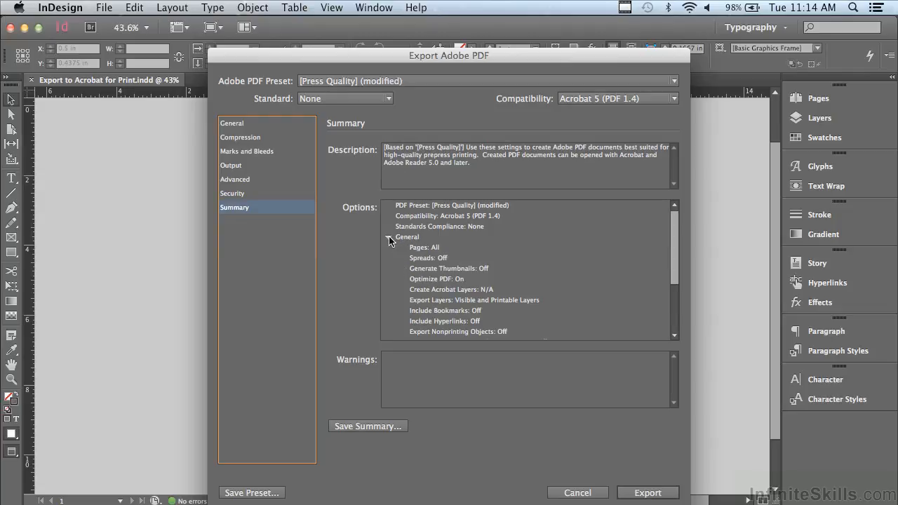
pyautogui.click(390, 237)
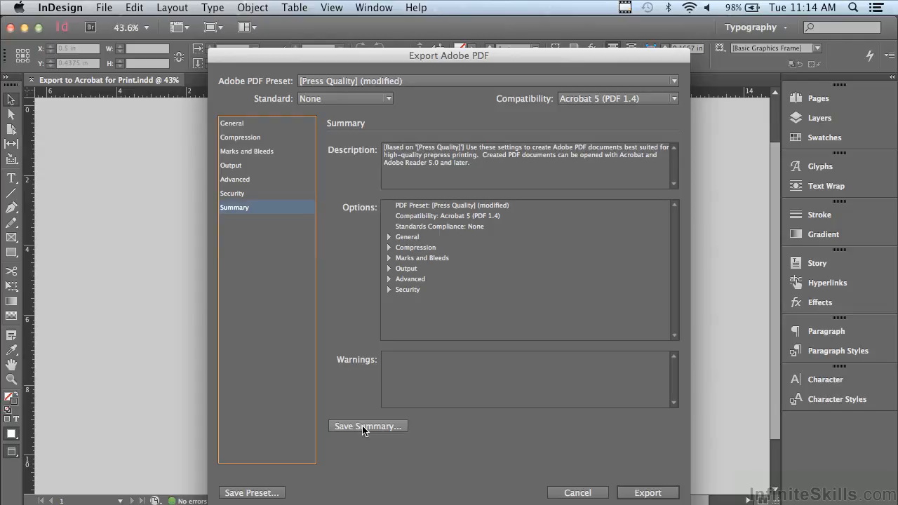
# Start saving the modified export settings as a PDF preset
pyautogui.click(250, 494)
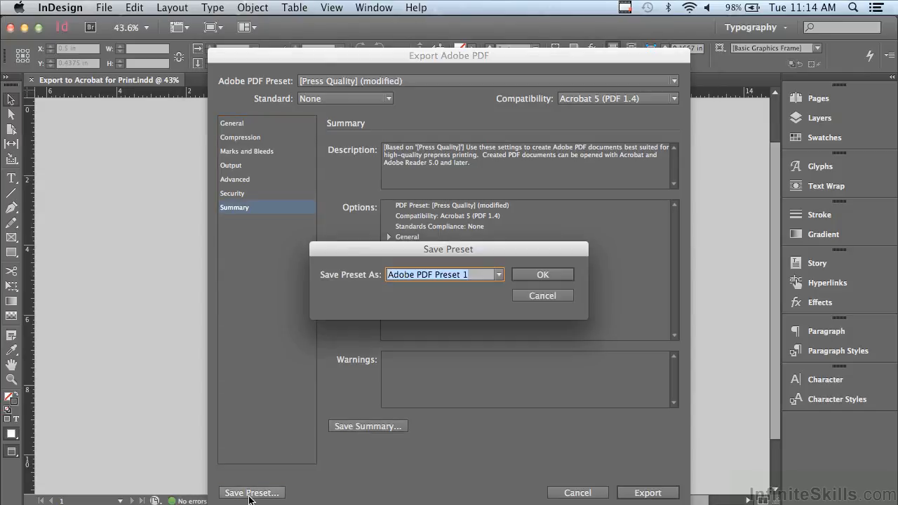